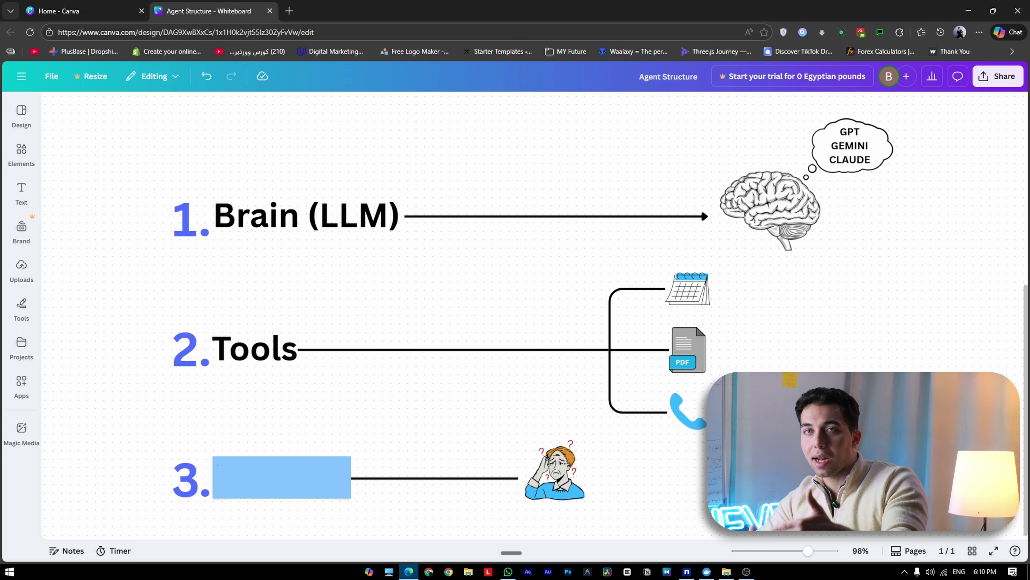
# Remove the blue box covering the label of the third item on the whiteboard
pyautogui.click(311, 480)
pyautogui.press('Delete')
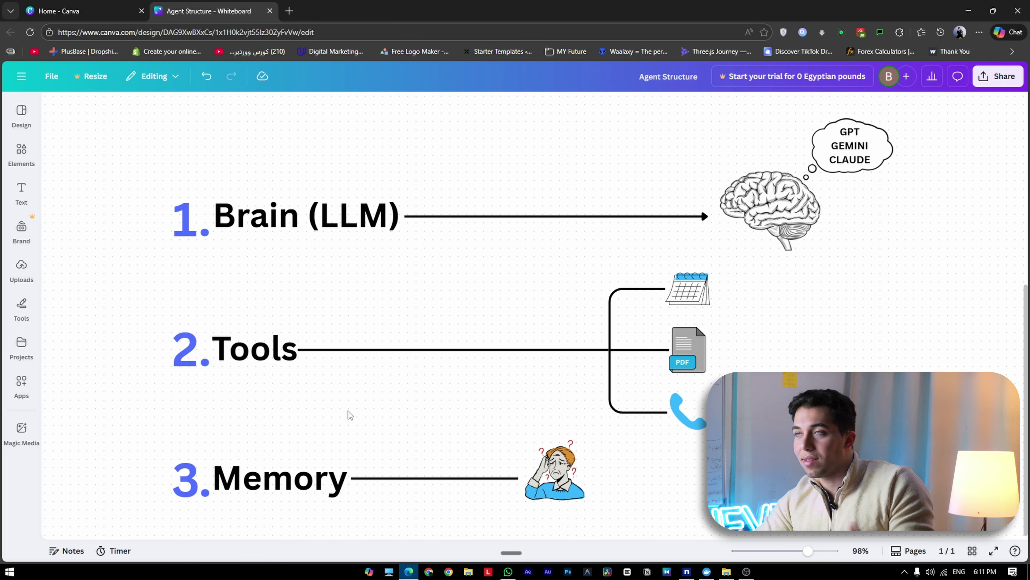
pyautogui.scroll(-5, 829, 263)
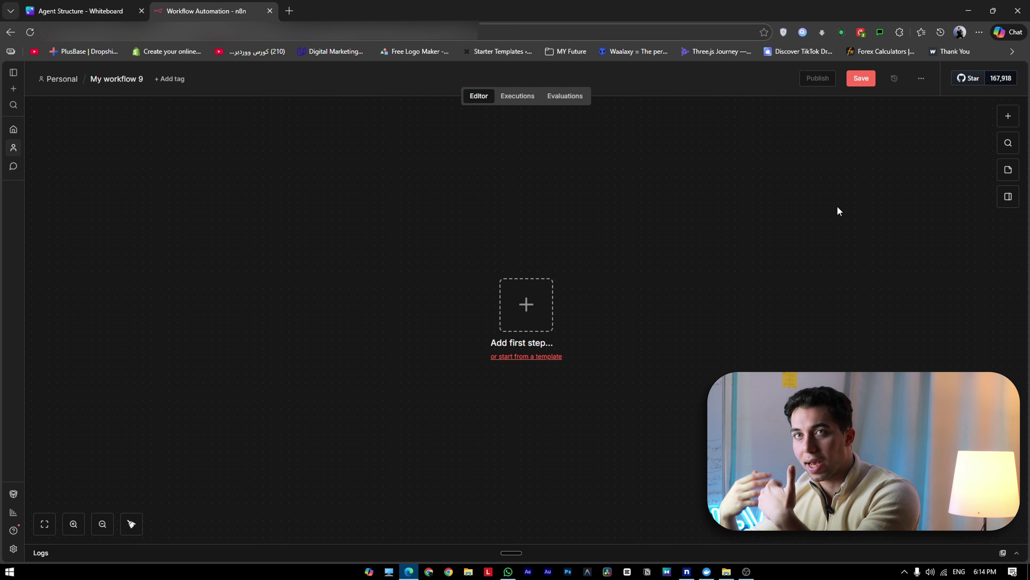
# Start the empty workflow with a When chat message received trigger and connect an AI Agent node to it
pyautogui.press('Tab')
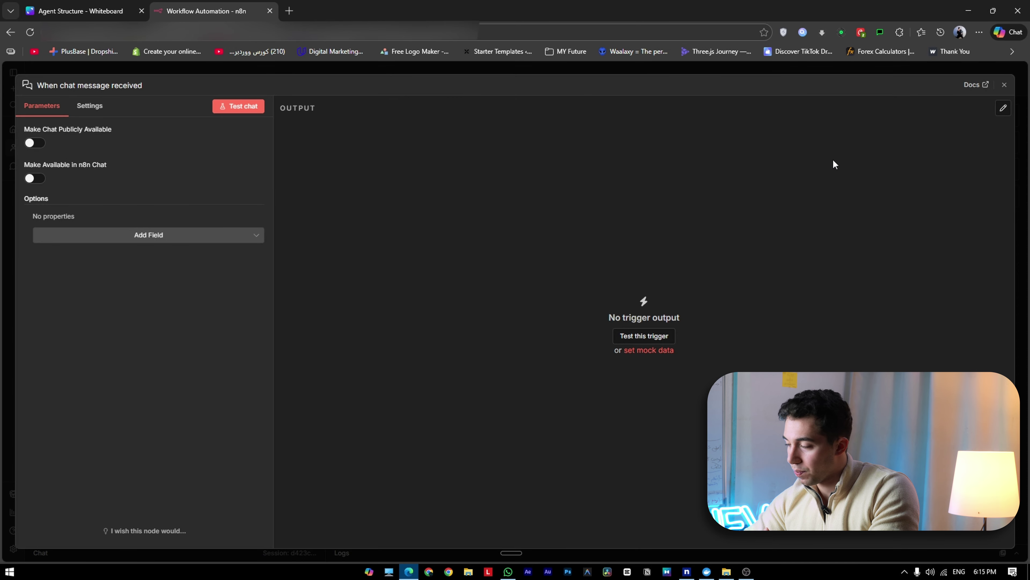
pyautogui.click(1004, 85)
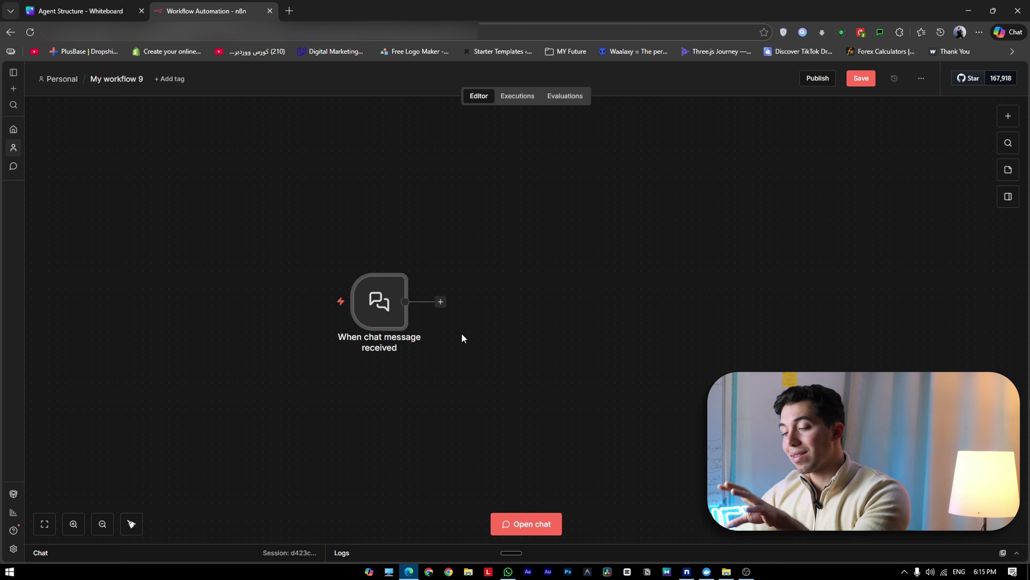
pyautogui.click(440, 301)
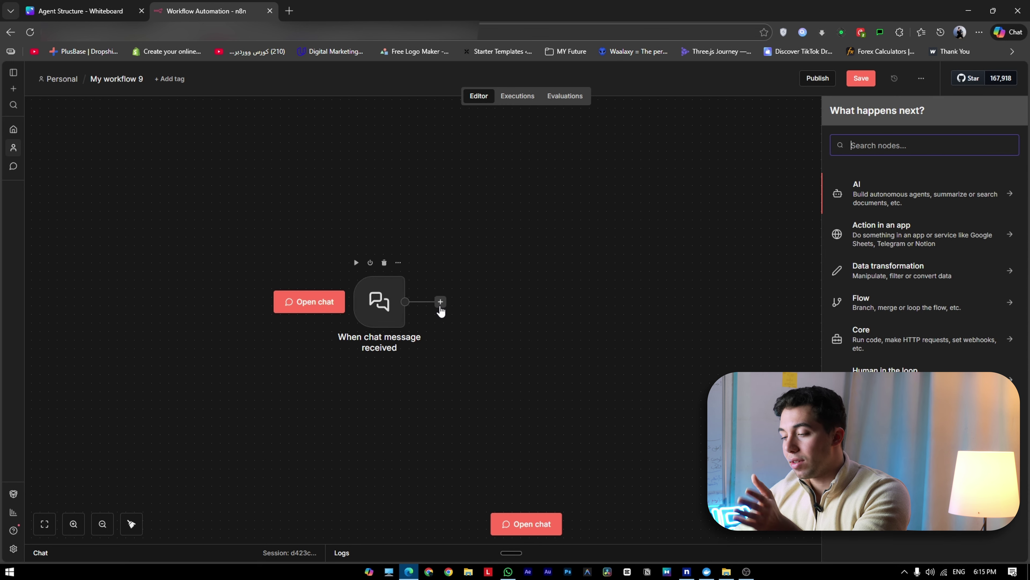
pyautogui.click(857, 199)
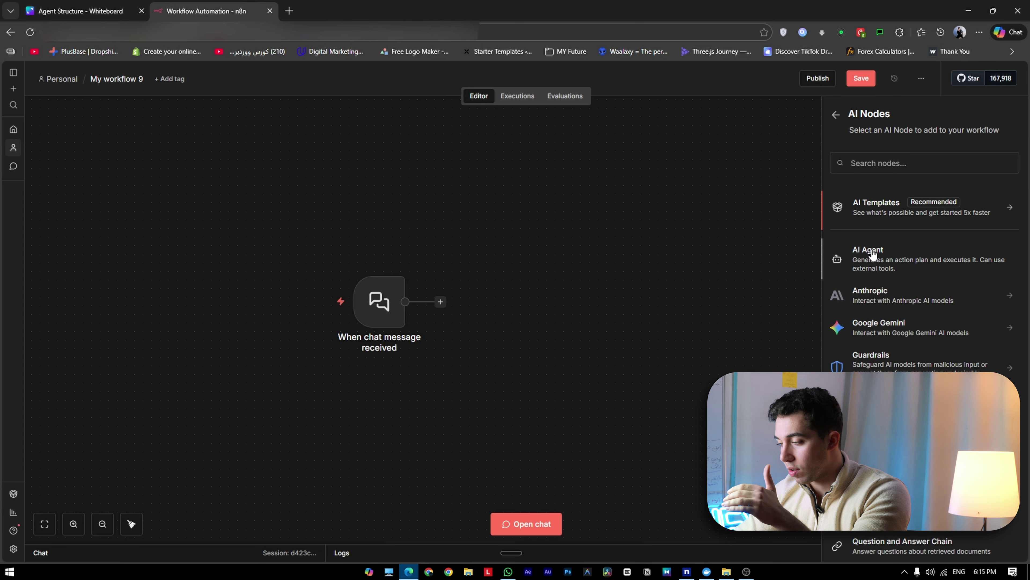
pyautogui.click(872, 257)
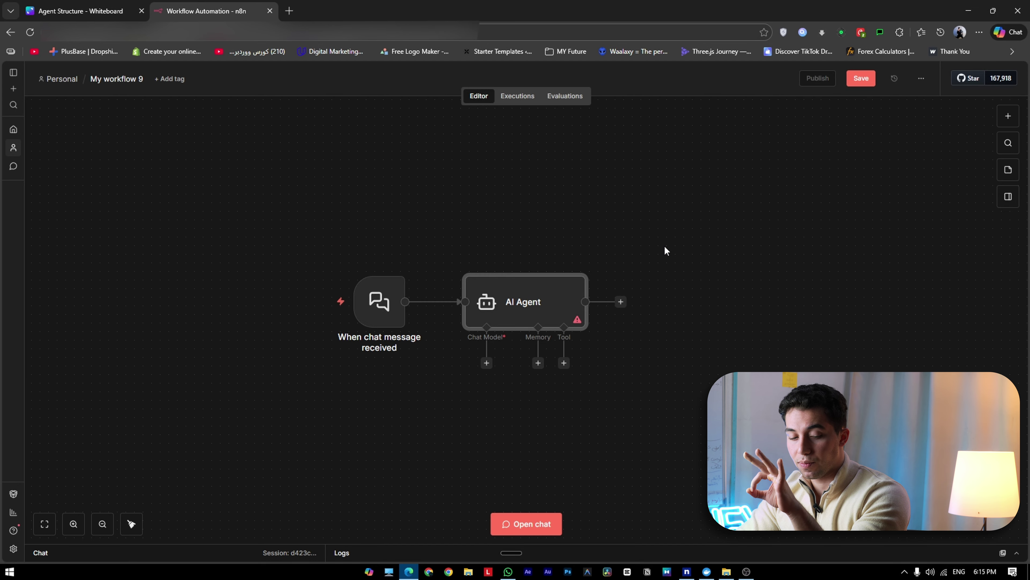
# Attach a Google Gemini Chat Model named Brain to the AI Agent and place it beneath the Chat Model connector
pyautogui.click(488, 363)
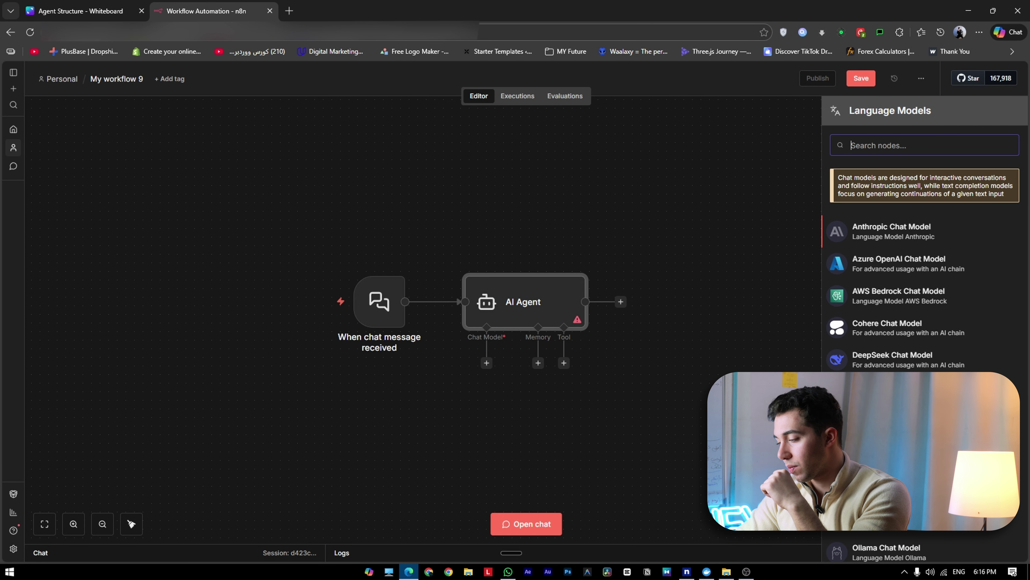
pyautogui.click(889, 390)
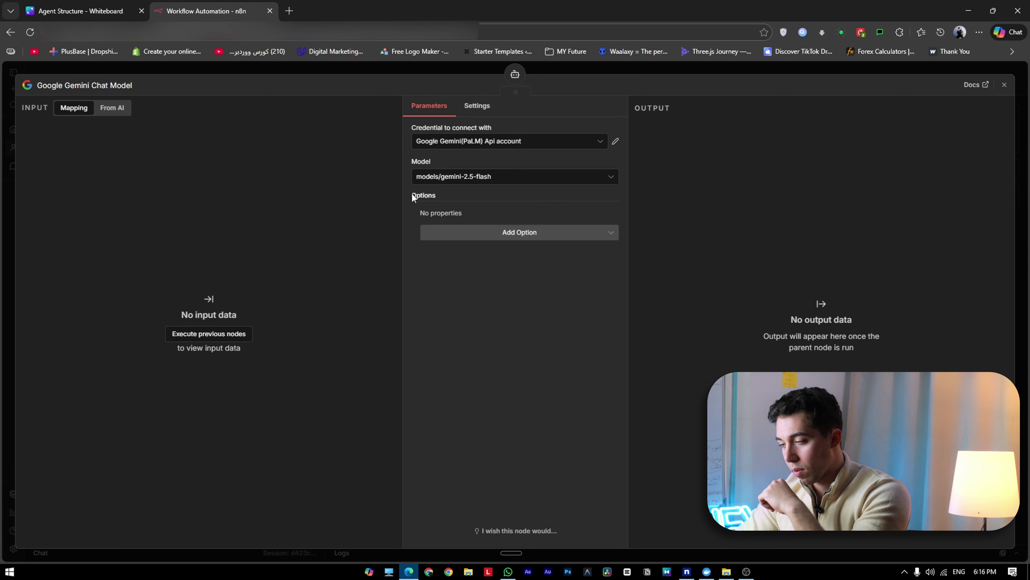
pyautogui.click(483, 177)
pyautogui.scroll(-10, 510, 280)
pyautogui.scroll(15, 509, 280)
pyautogui.scroll(-5, 510, 281)
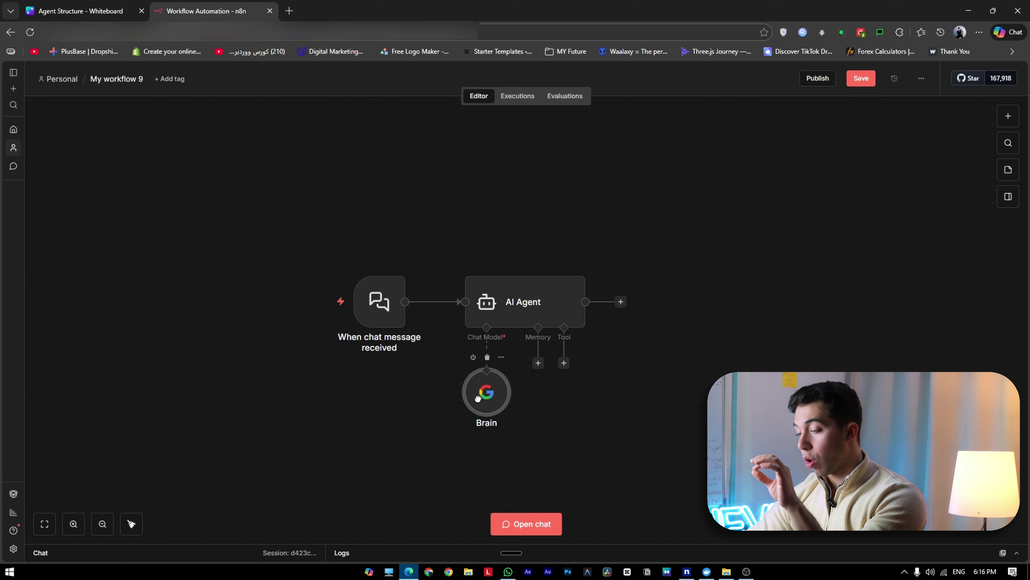
pyautogui.moveTo(477, 398); pyautogui.dragTo(479, 397)
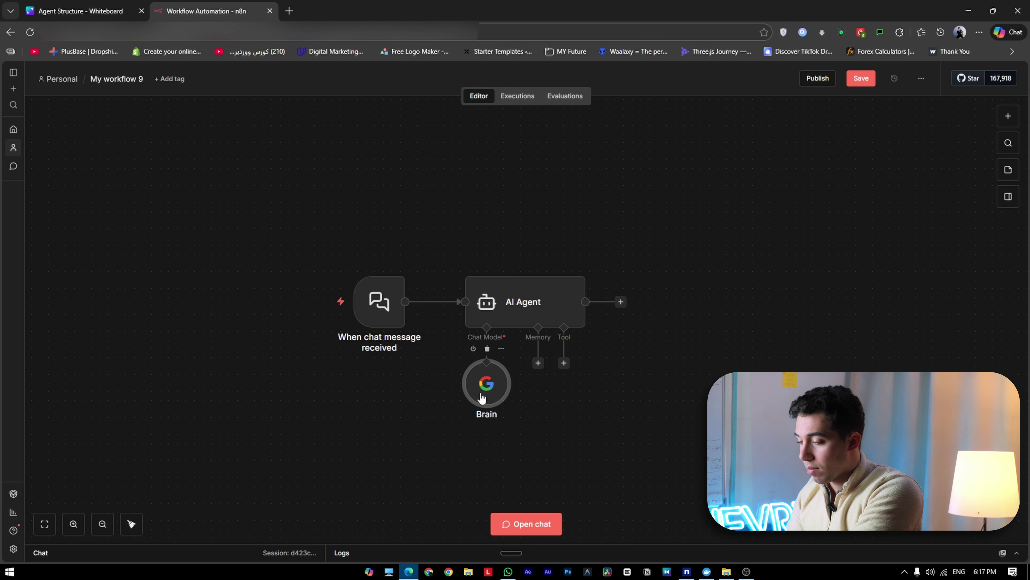
# Attach a Simple Memory node named Memory to the AI Agent and place it beside the Brain node
pyautogui.click(536, 362)
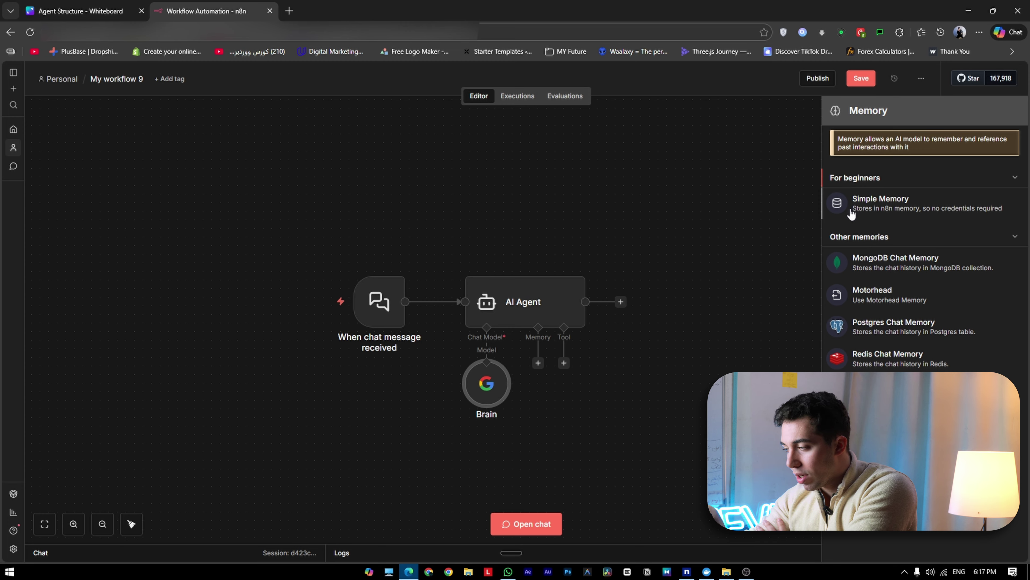
pyautogui.click(851, 215)
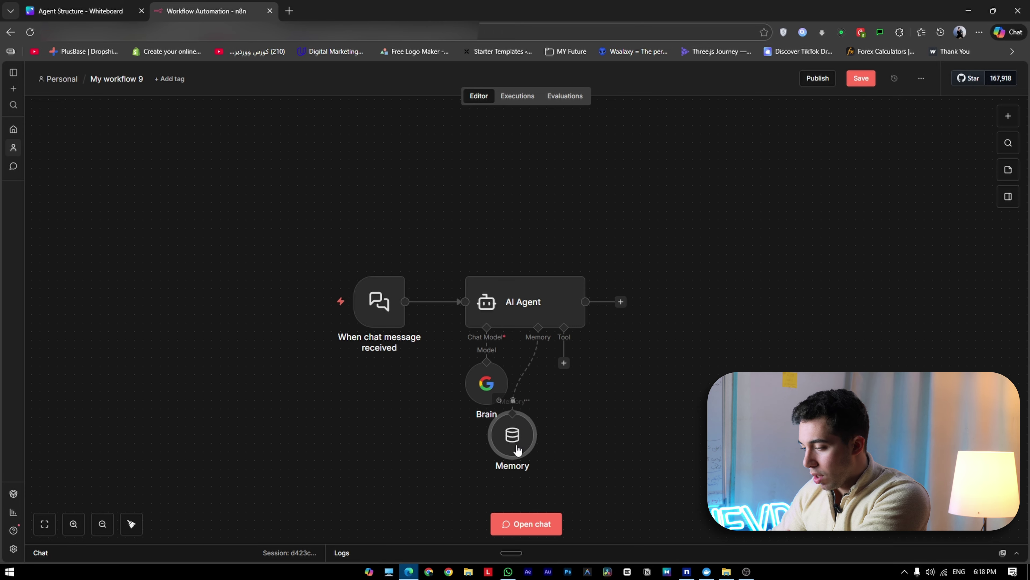
pyautogui.moveTo(516, 446); pyautogui.dragTo(542, 383)
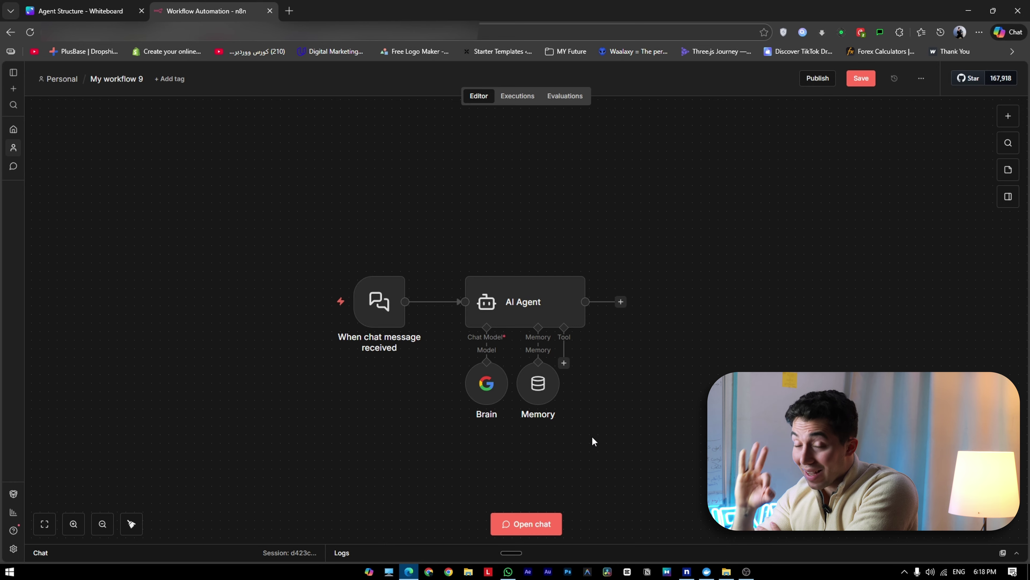
# Search the tools for "calend" and attach a Google Calendar event-creation tool named Tool to the AI Agent
pyautogui.click(563, 363)
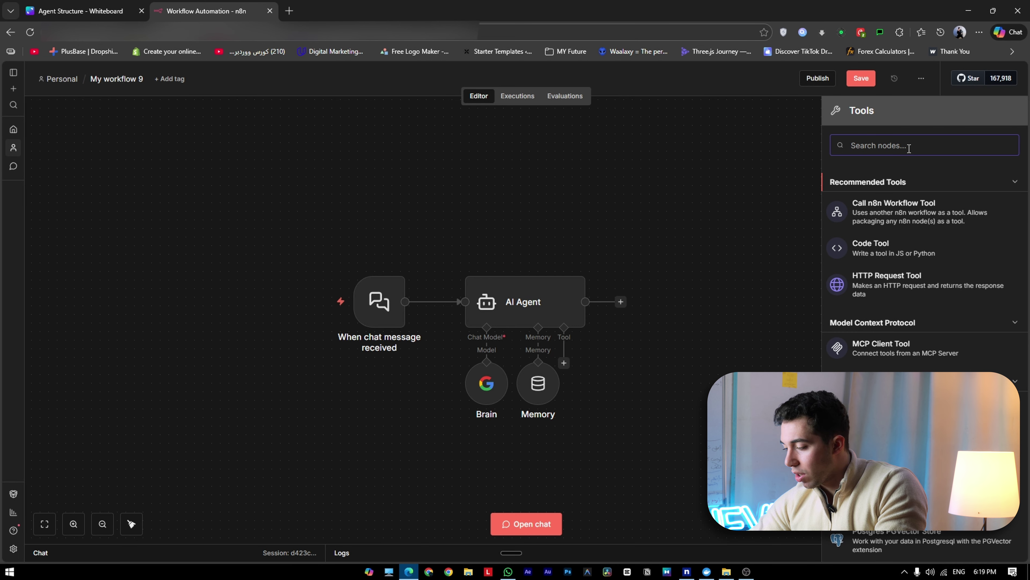
pyautogui.write('calend')
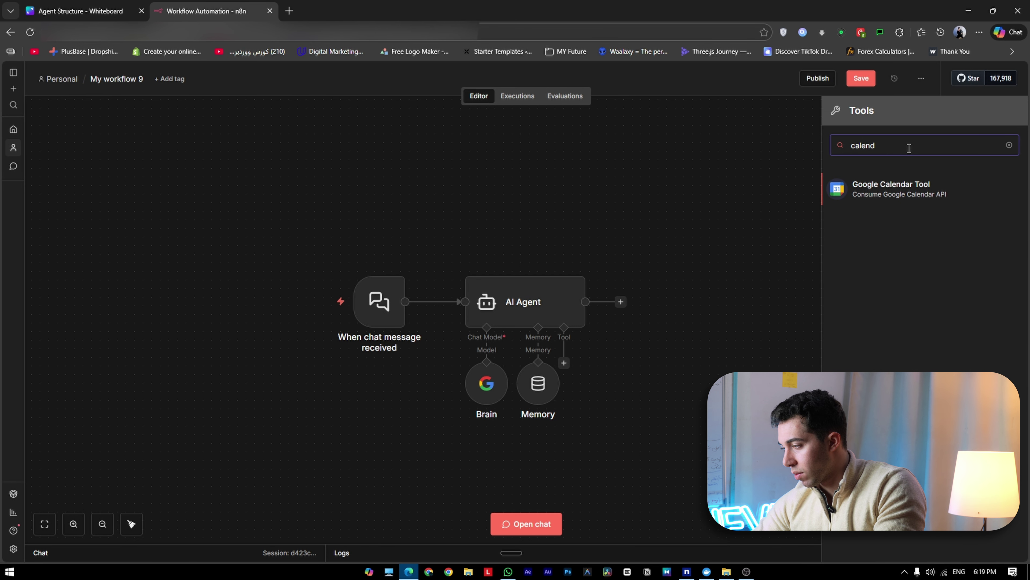
pyautogui.click(873, 198)
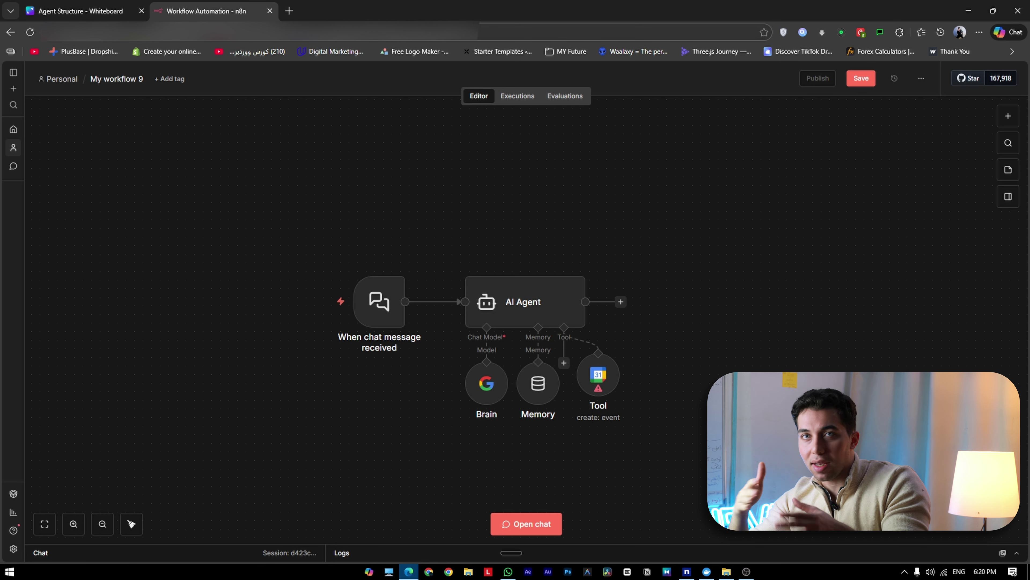
pyautogui.click(598, 374)
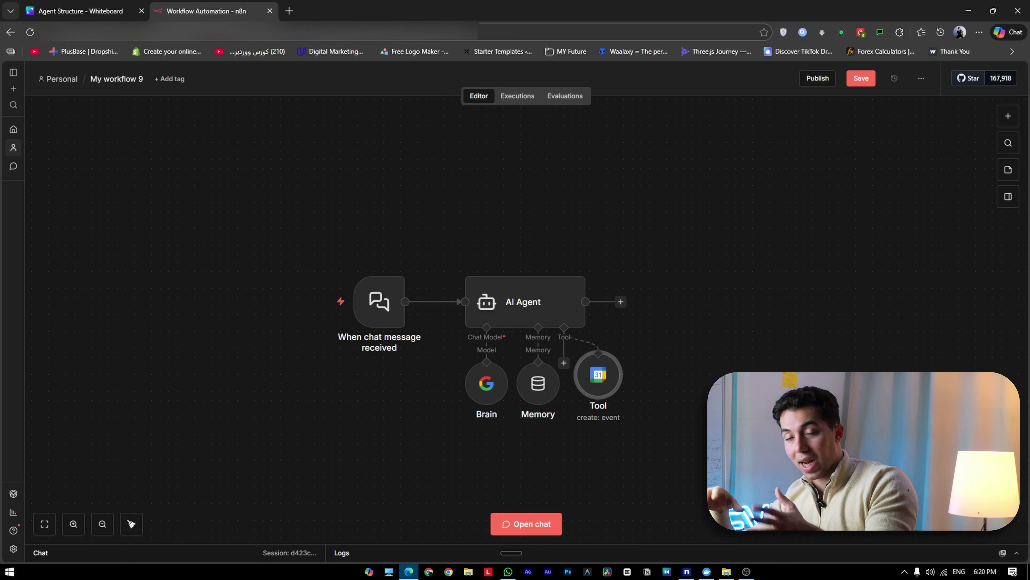
# Open the workflow chat and send the Arabic question "اول عالم طلع القمر كان مين ؟"
pyautogui.click(527, 525)
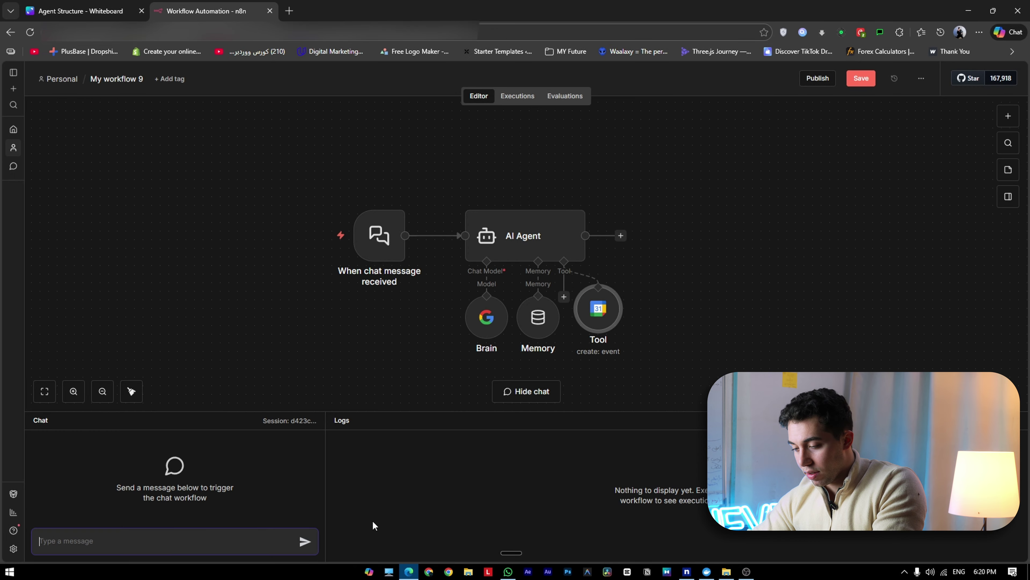
pyautogui.click(196, 545)
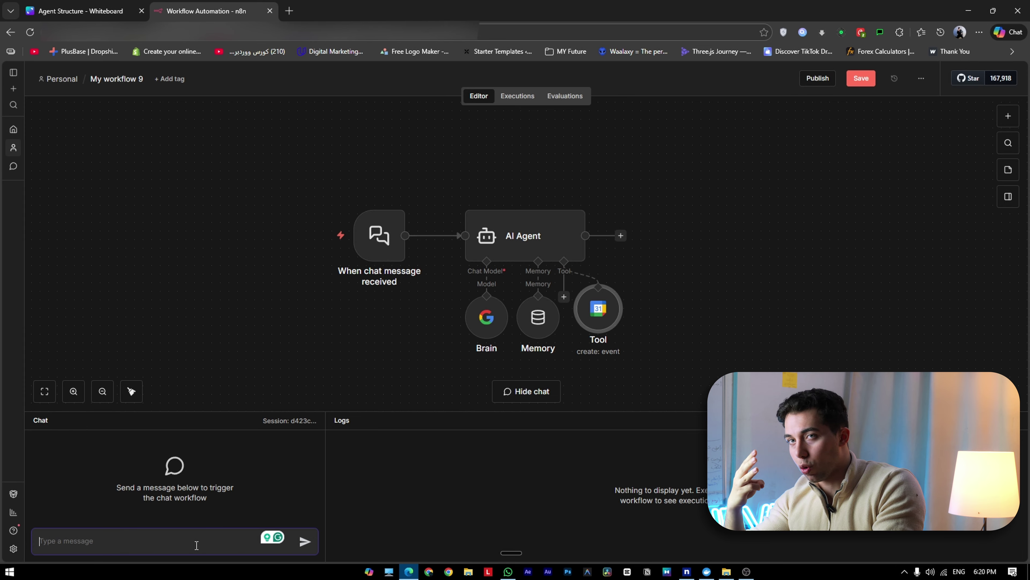
pyautogui.hotkey('alt', 'shift')
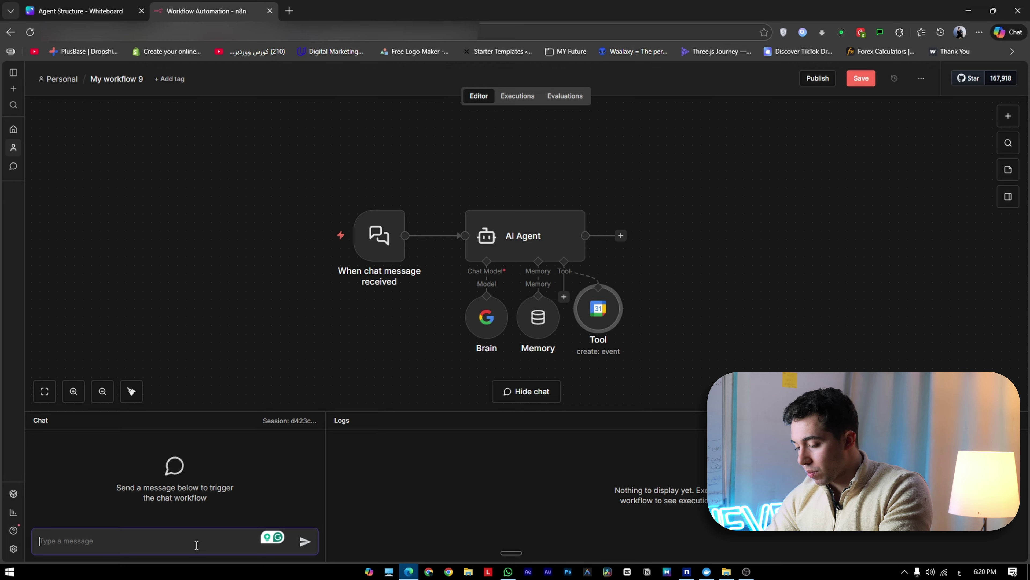
pyautogui.write('أول عالم طلع الق')
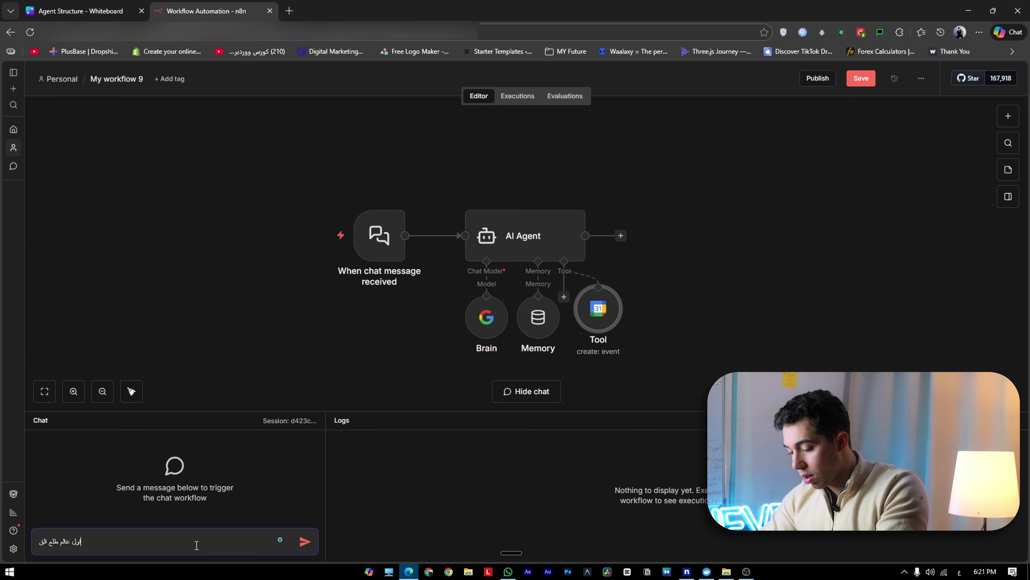
pyautogui.write('مر كان مين ؟')
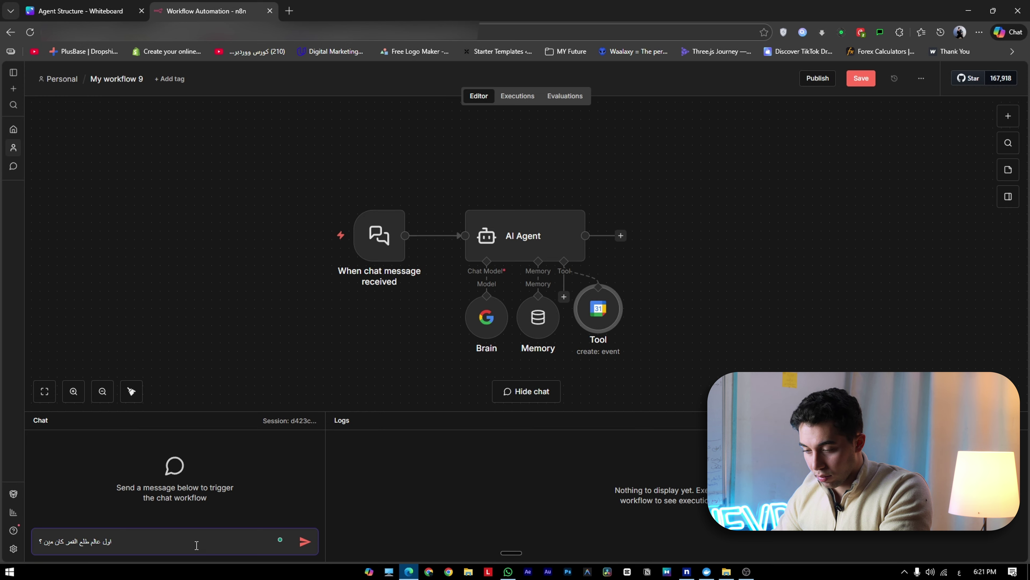
pyautogui.press('Return')
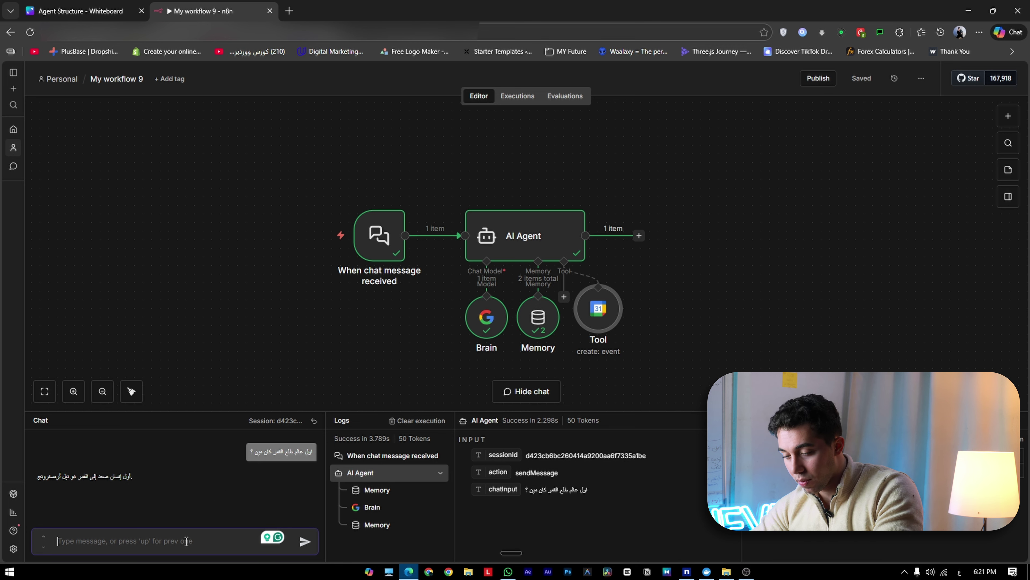
# Test the agent's memory by sending it a first name in Arabic and asking "انا اسمي ايه ؟"
pyautogui.write('انا')
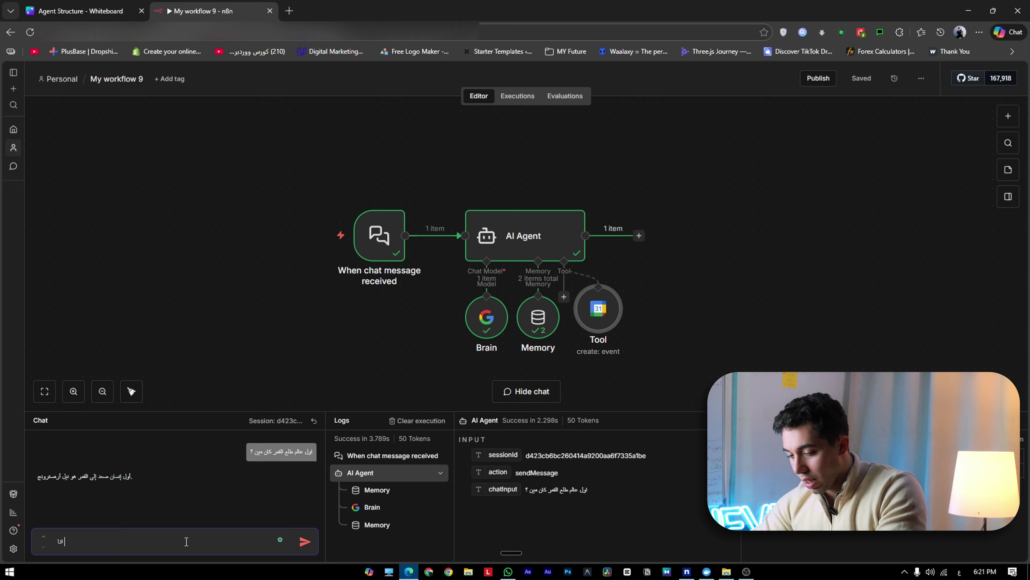
pyautogui.write(' اسمي باسم')
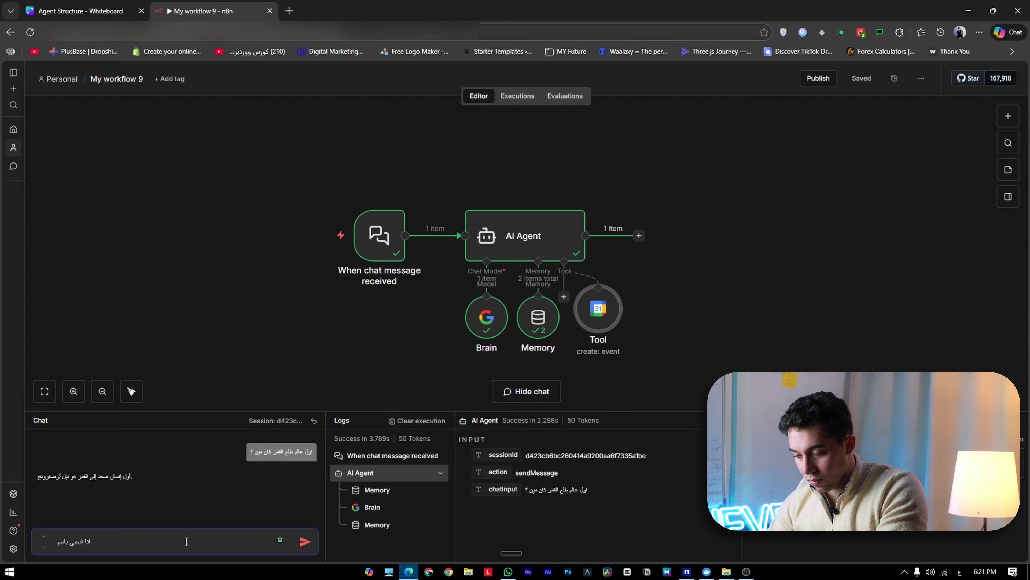
pyautogui.press('Return')
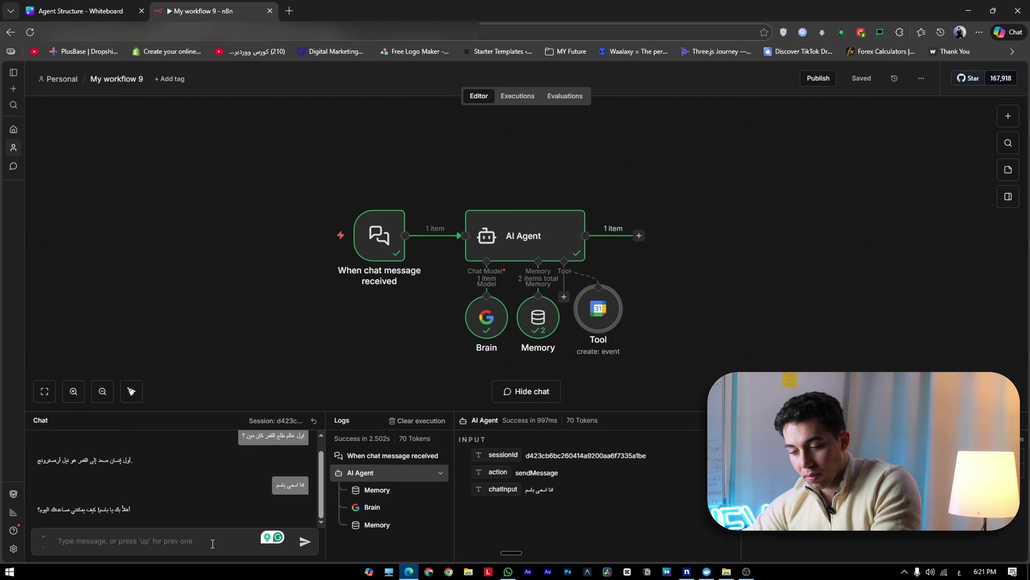
pyautogui.write('انا اسمي')
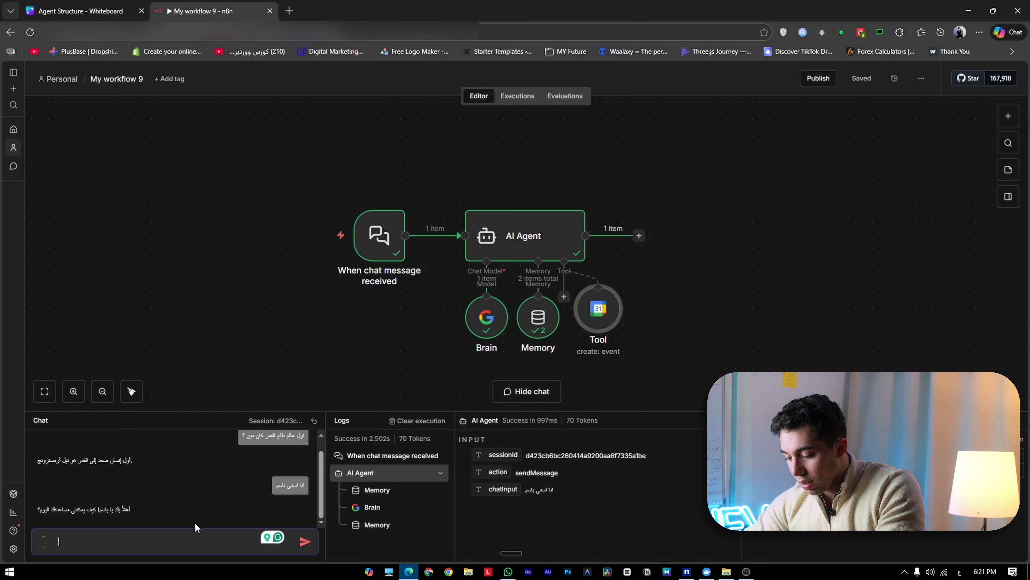
pyautogui.write(' ايه ؟')
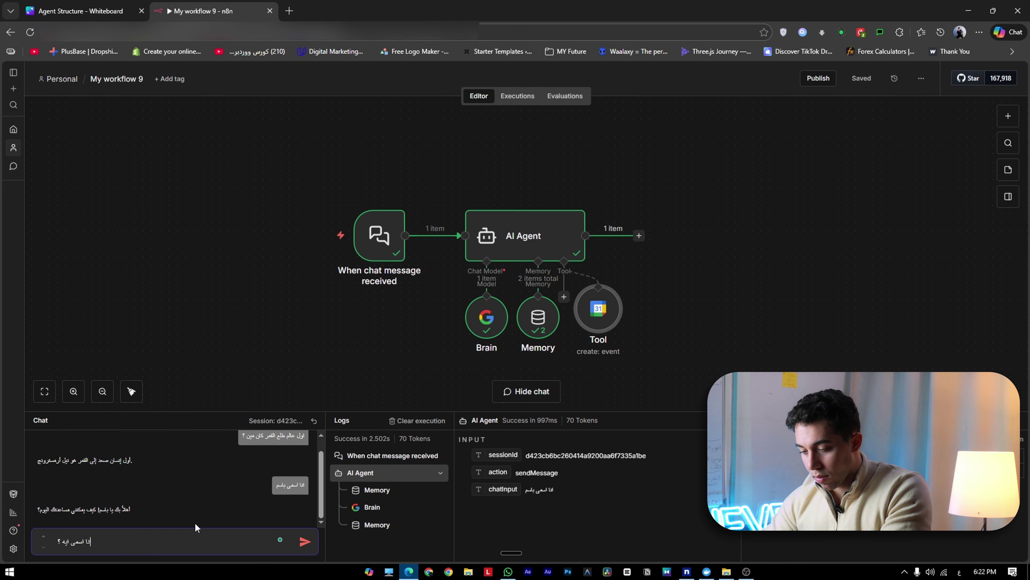
pyautogui.press('Return')
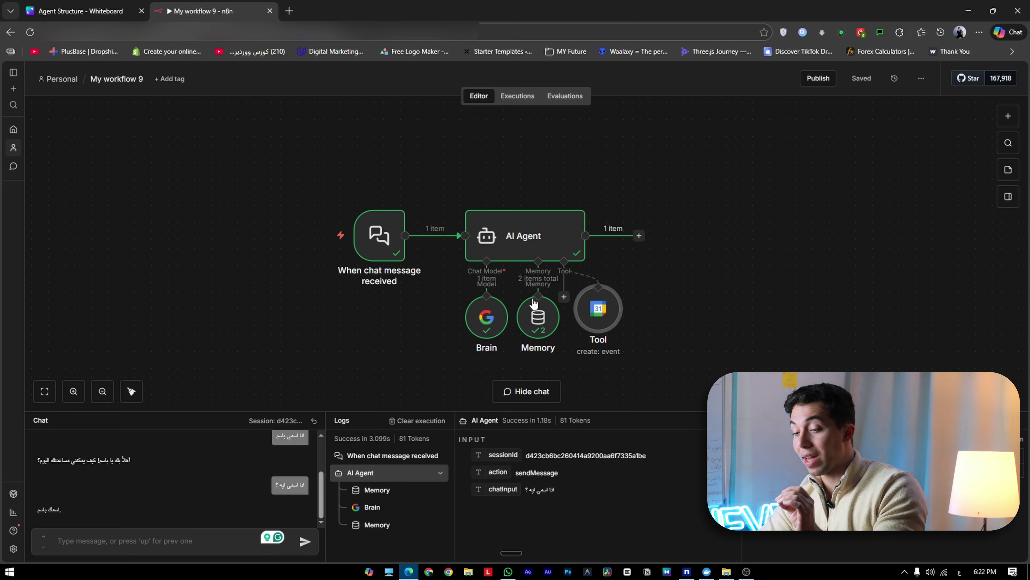
# Delete the Memory node and ask the agent "انا اسمي ايه ؟" again
pyautogui.click(542, 283)
pyautogui.click(201, 541)
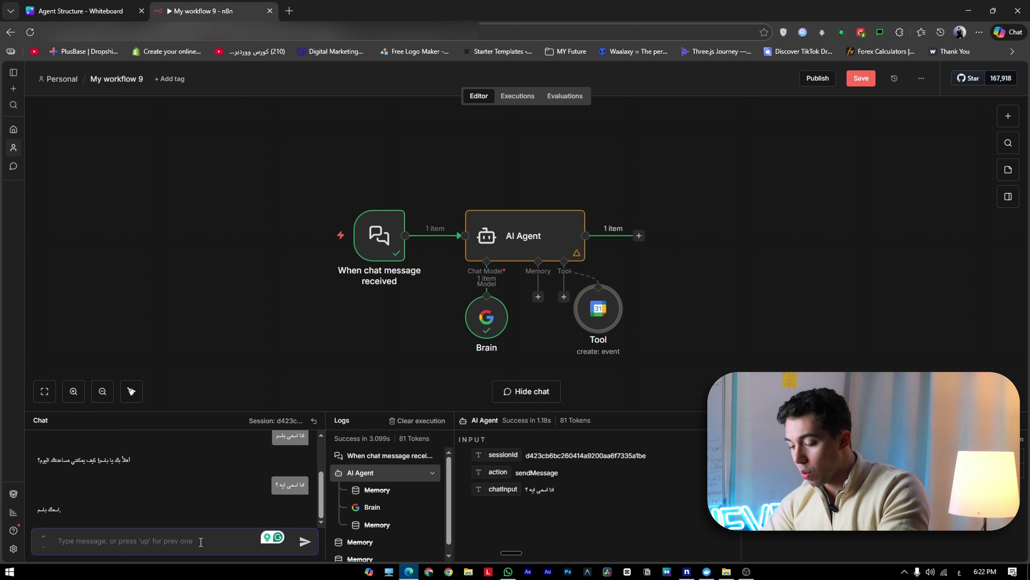
pyautogui.write('انا اسمي ايه ؟')
pyautogui.press('Return')
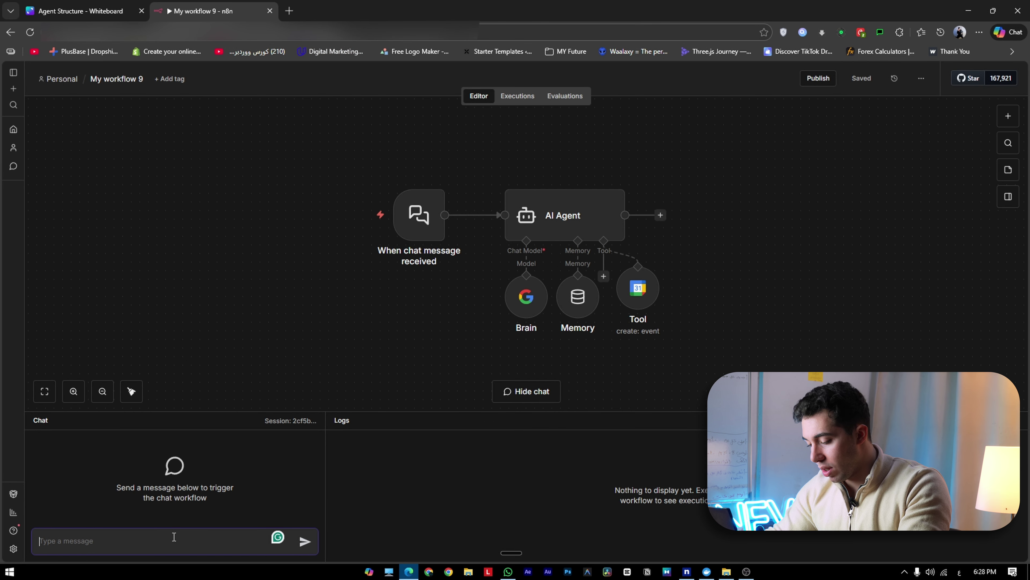
# Send the agent the chat message "سجلى حدث فى Google Calender" to test the calendar tool
pyautogui.write('سجلى حدث فى')
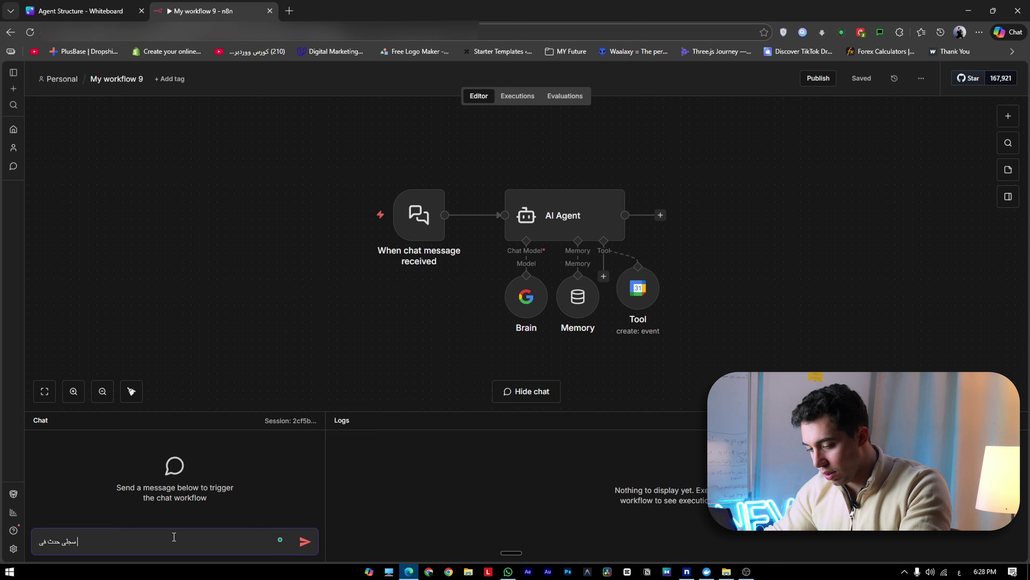
pyautogui.hotkey('alt', 'shift')
pyautogui.write('Good')
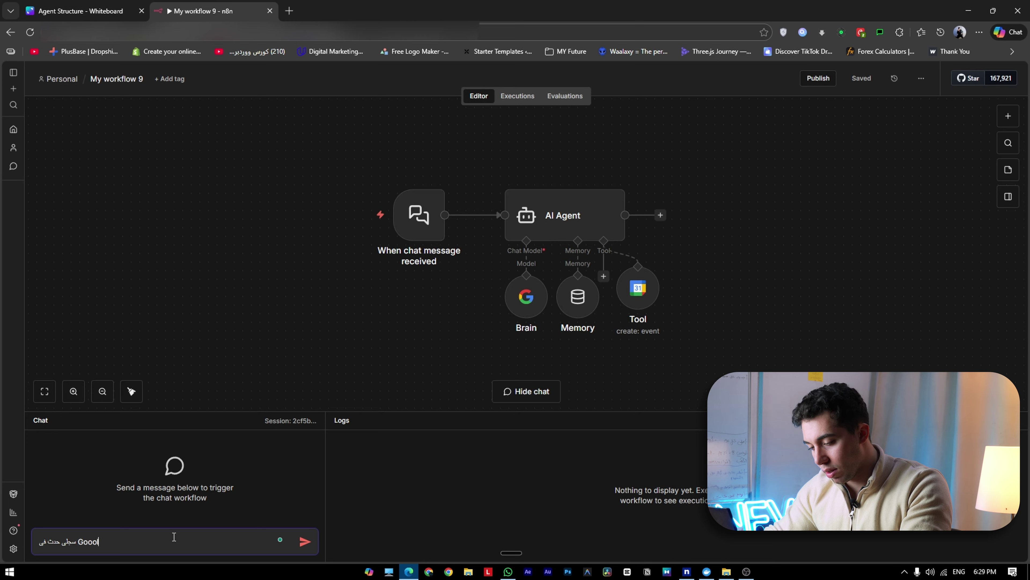
pyautogui.write(' Cal')
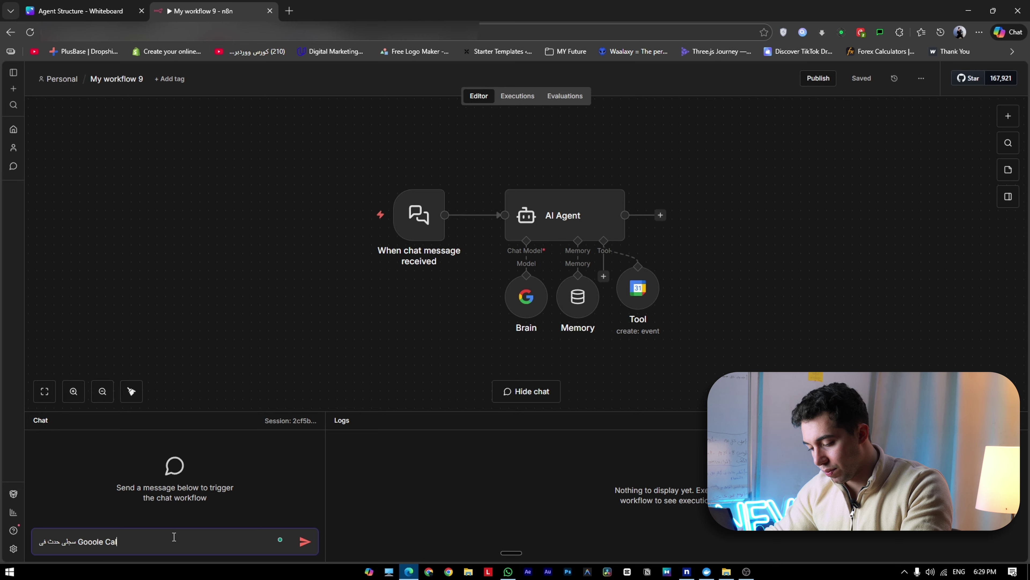
pyautogui.write('ender')
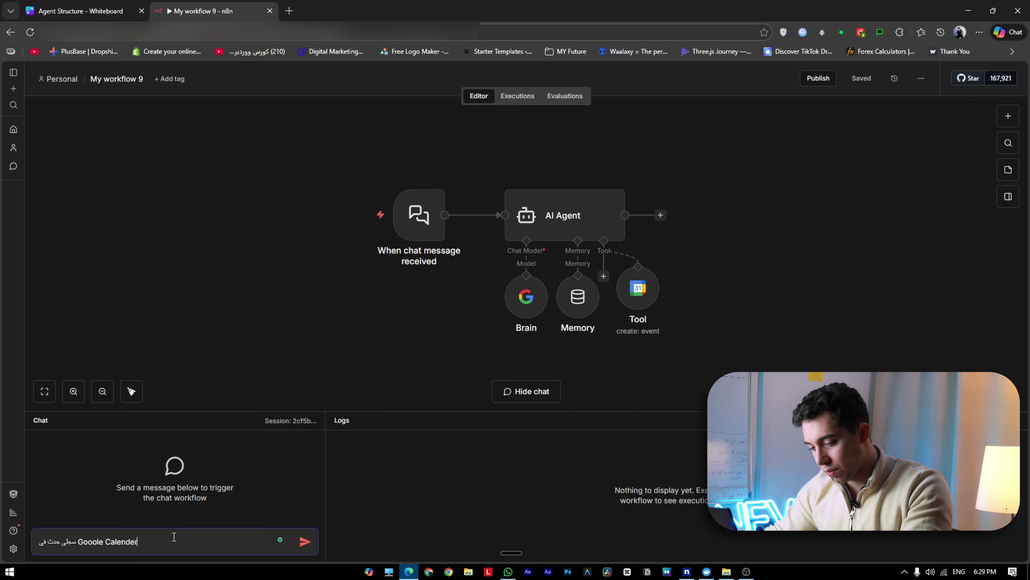
pyautogui.click(304, 541)
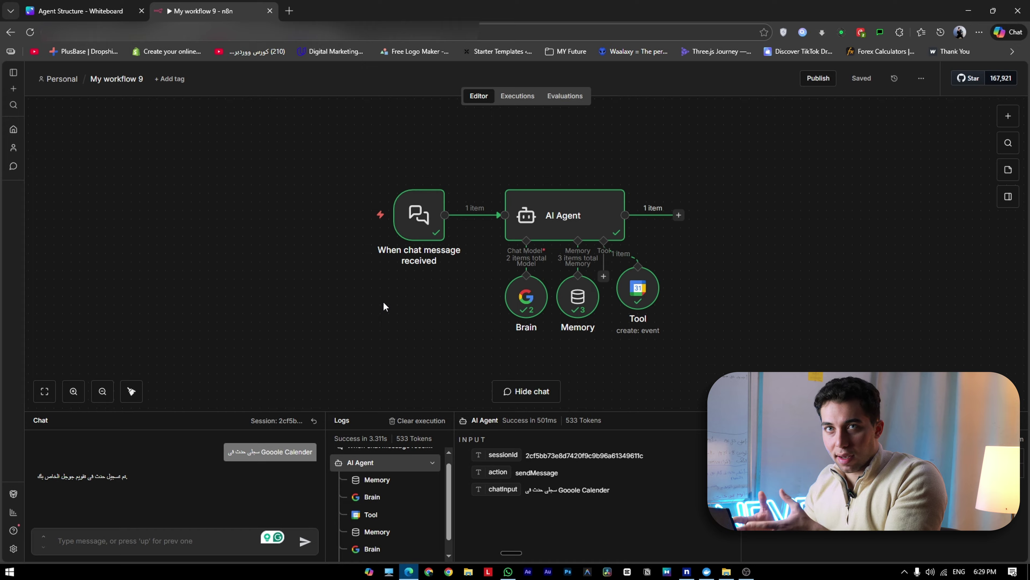
# Add the System Message option to the AI Agent node's parameters and return to the canvas
pyautogui.press('Return')
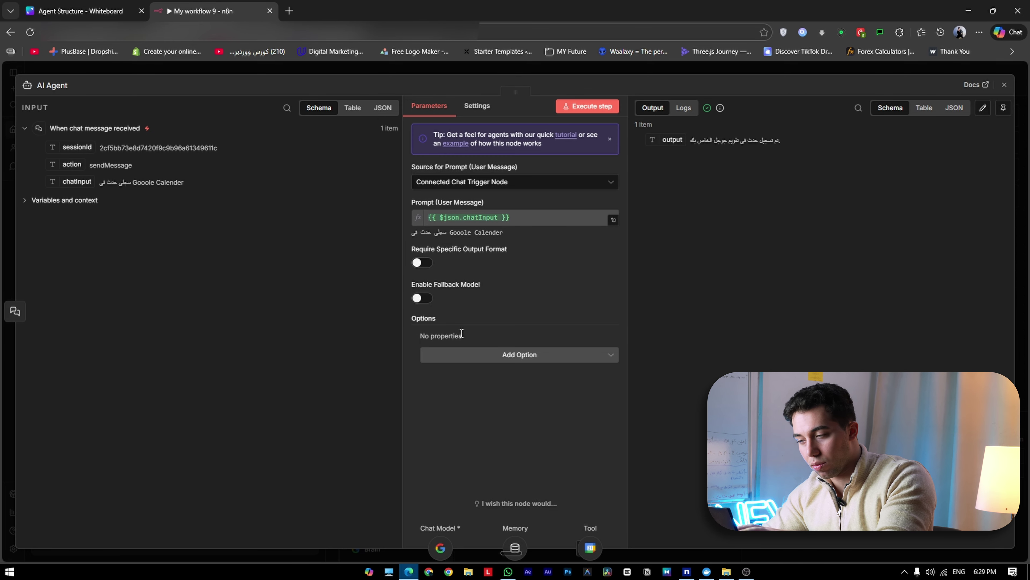
pyautogui.click(519, 354)
pyautogui.click(519, 410)
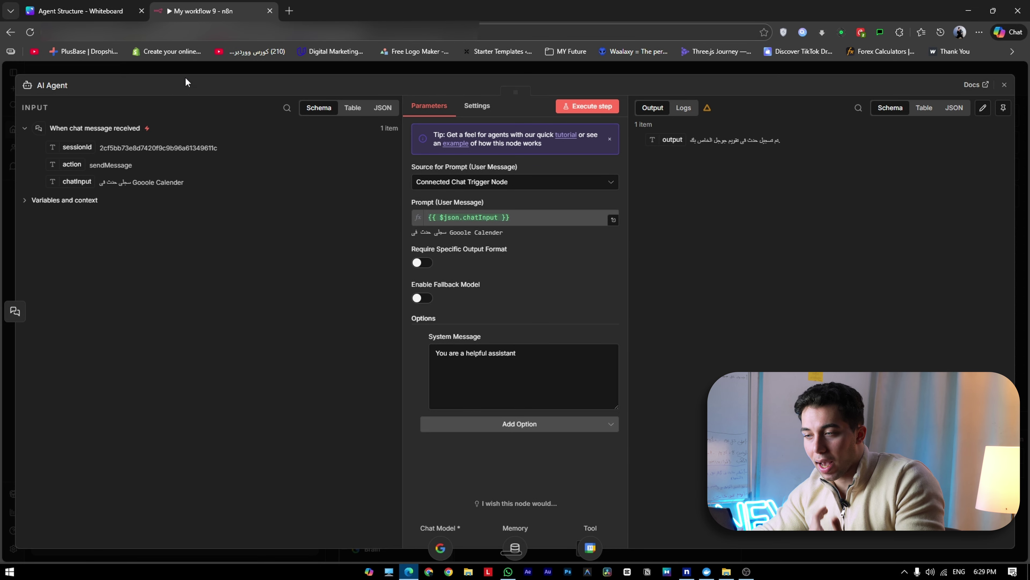
pyautogui.click(178, 66)
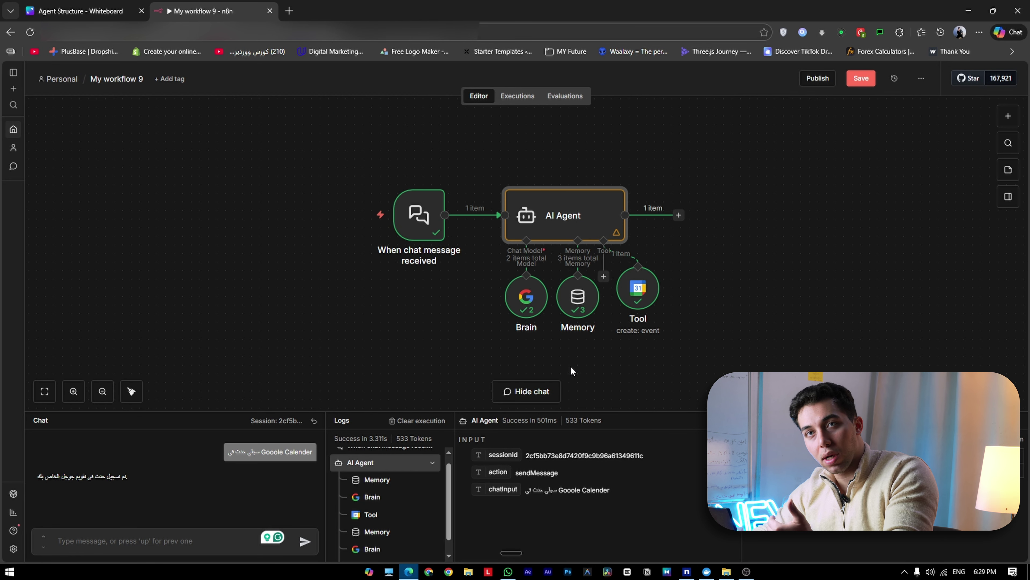